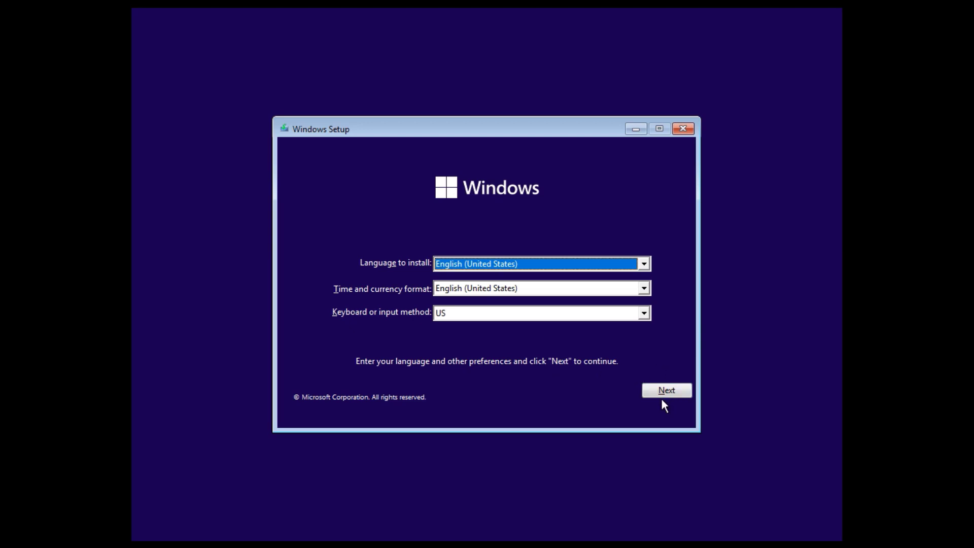
Step: Start the installation with English (United States) and the US keyboard, continuing without a product key
click(674, 391)
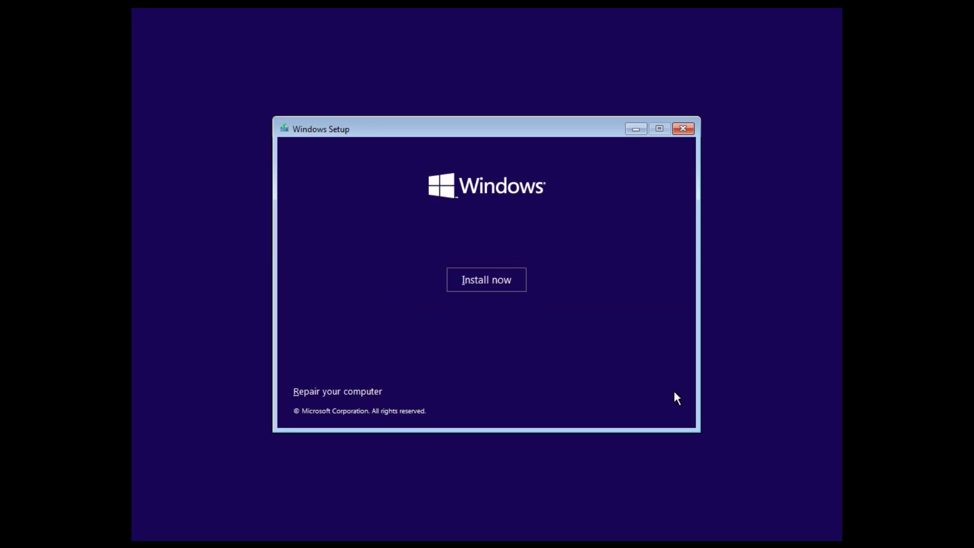
click(485, 281)
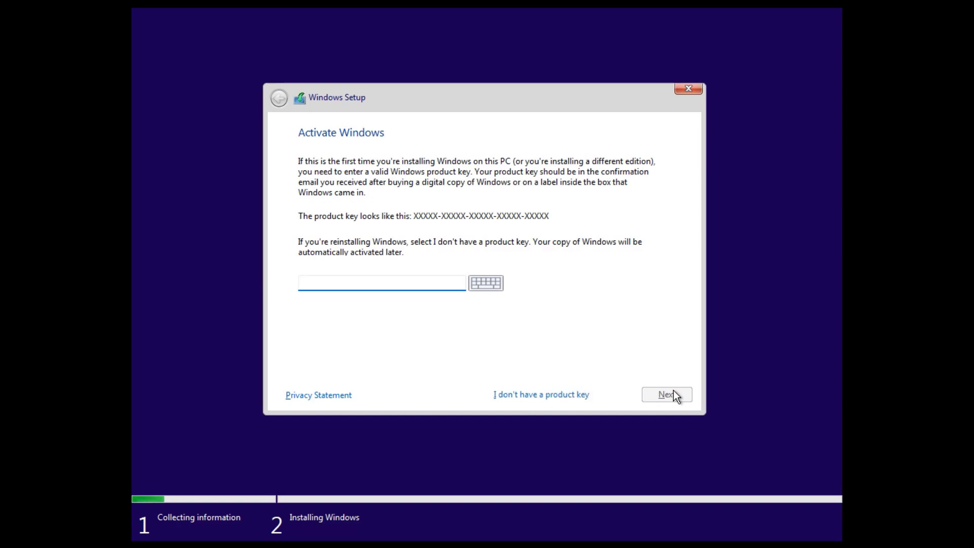
click(543, 395)
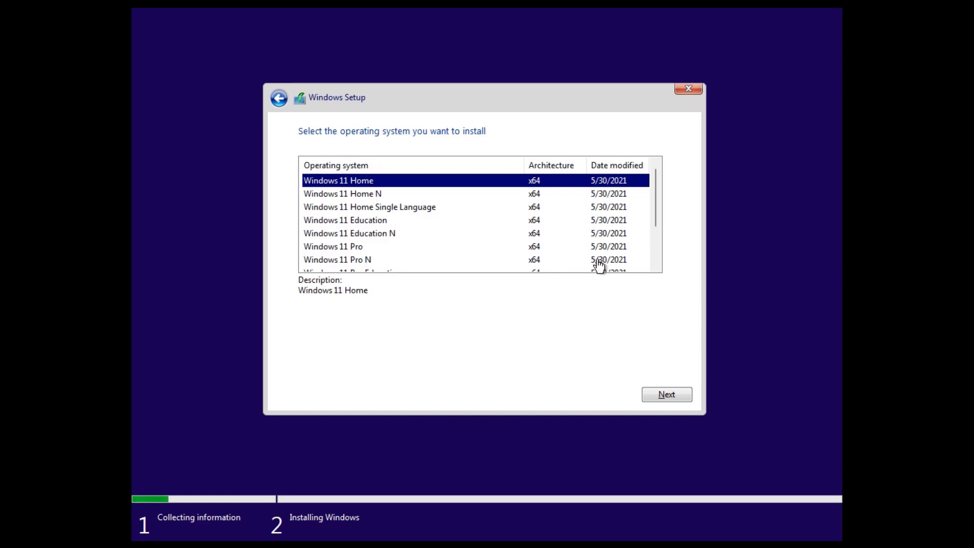
Step: Choose Windows 11 Pro as the operating system to install
click(455, 251)
scroll(474, 244, down, 2)
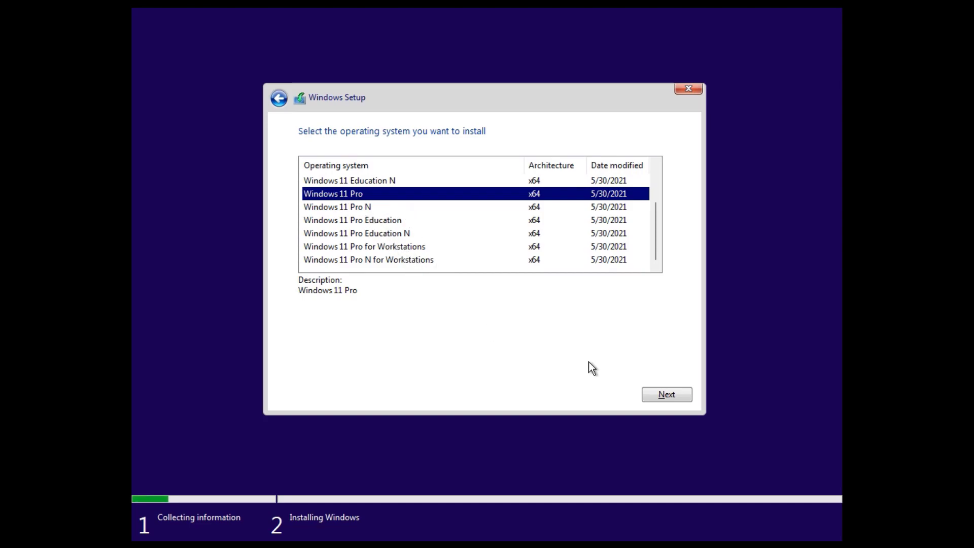
click(655, 396)
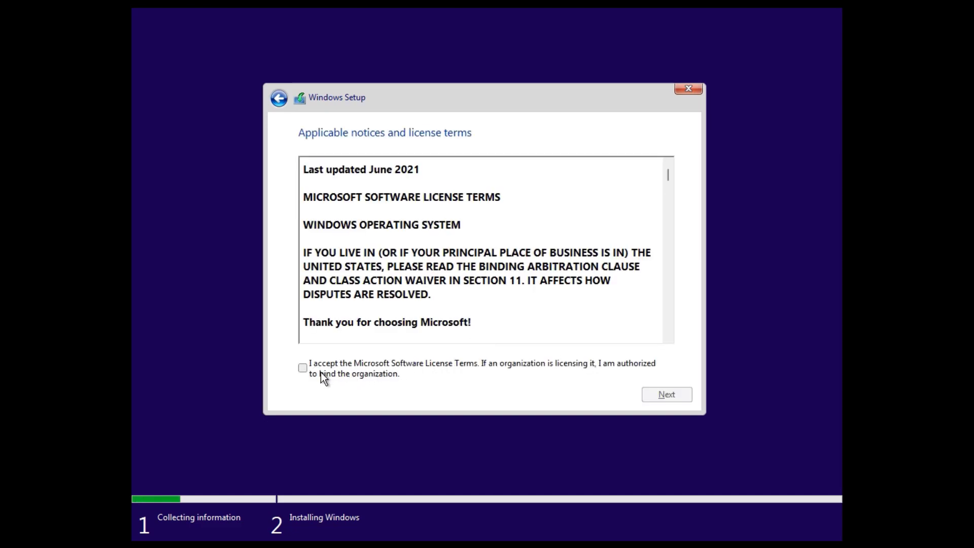
Step: Accept the Microsoft Software License Terms and choose the custom installation that installs Windows only
click(304, 369)
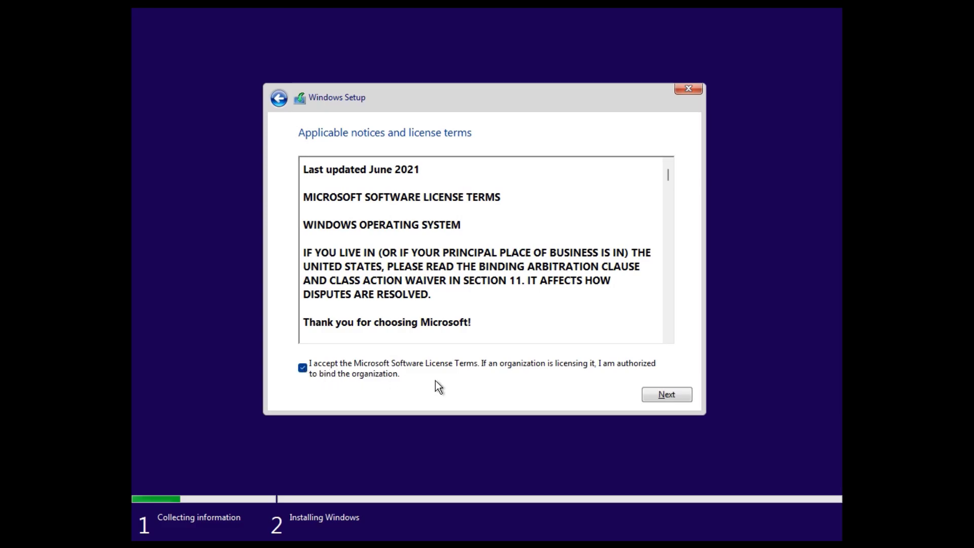
click(653, 399)
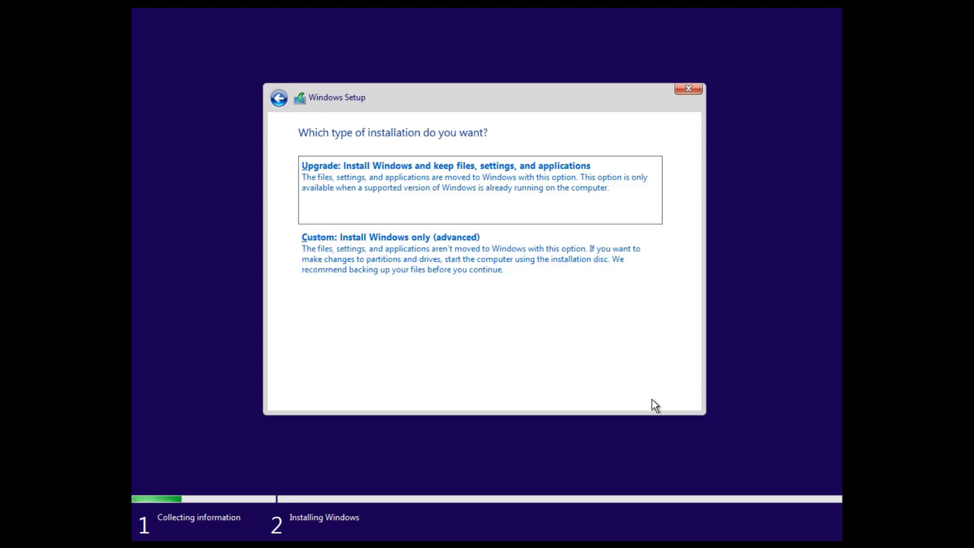
click(405, 275)
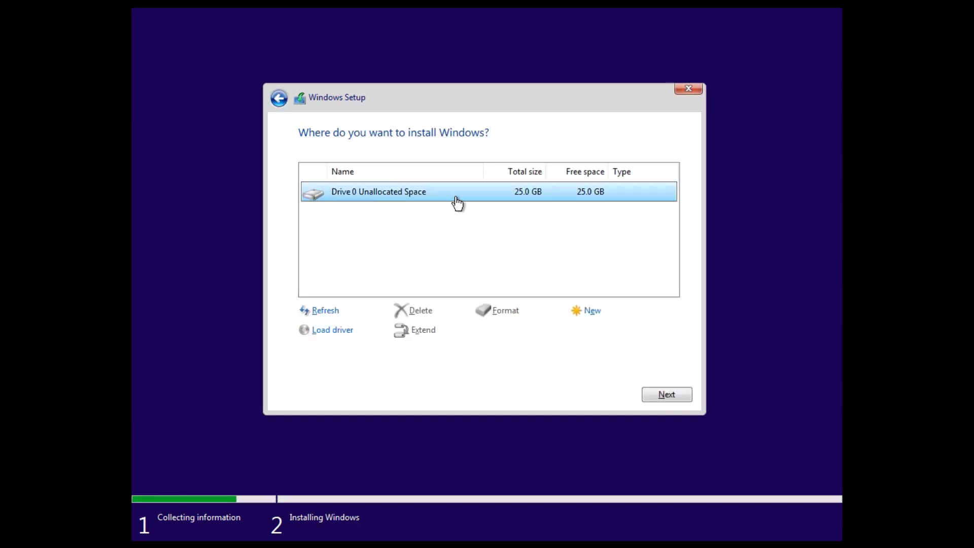
Step: Partition Drive 0's unallocated space with a size of 25600 MB and start installing Windows on the primary partition
click(590, 310)
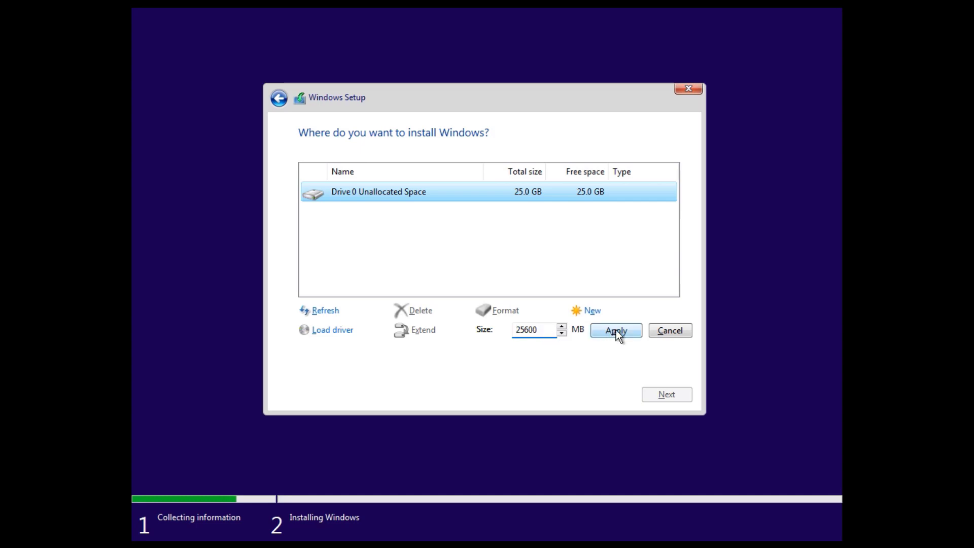
click(635, 333)
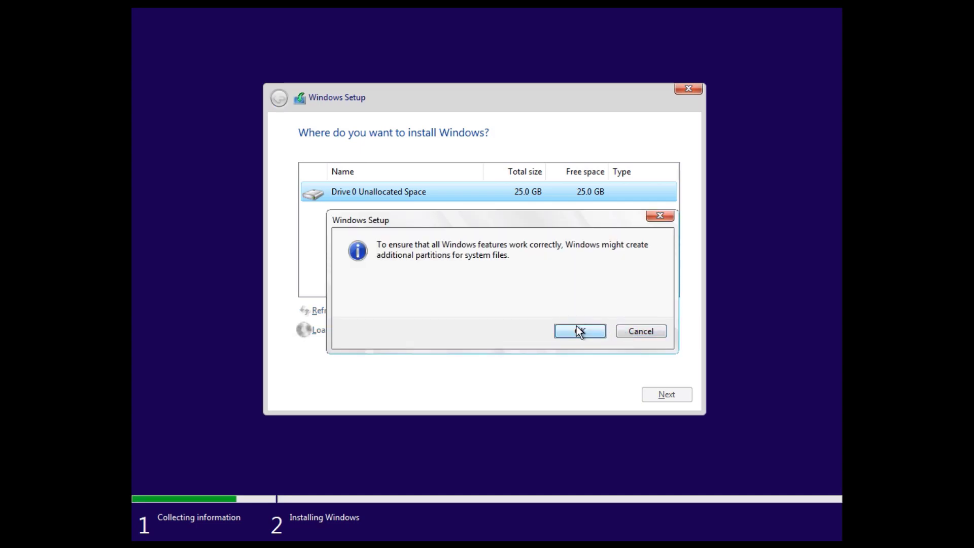
click(564, 333)
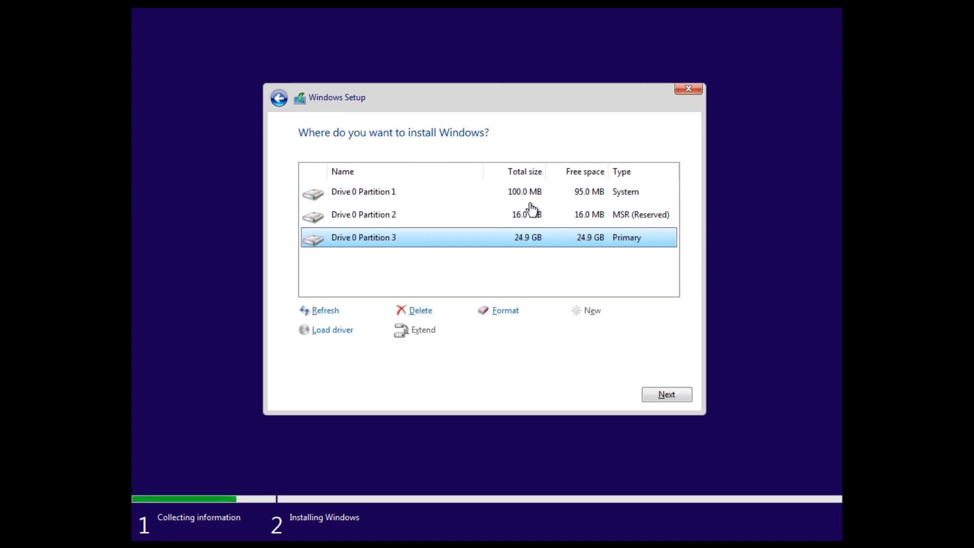
click(683, 394)
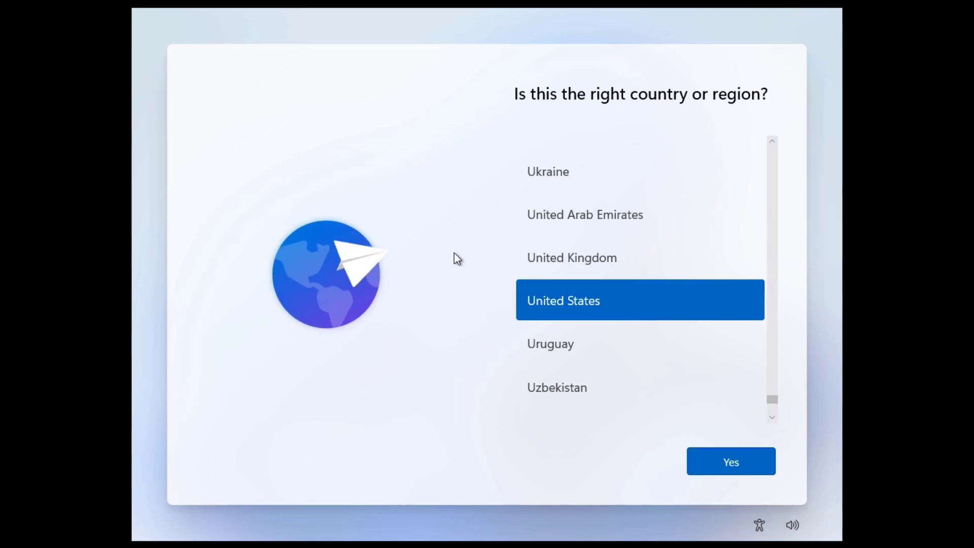
Step: Set the country or region to Laos and confirm it
drag(773, 403, 771, 277)
scroll(680, 303, down, 1)
click(595, 321)
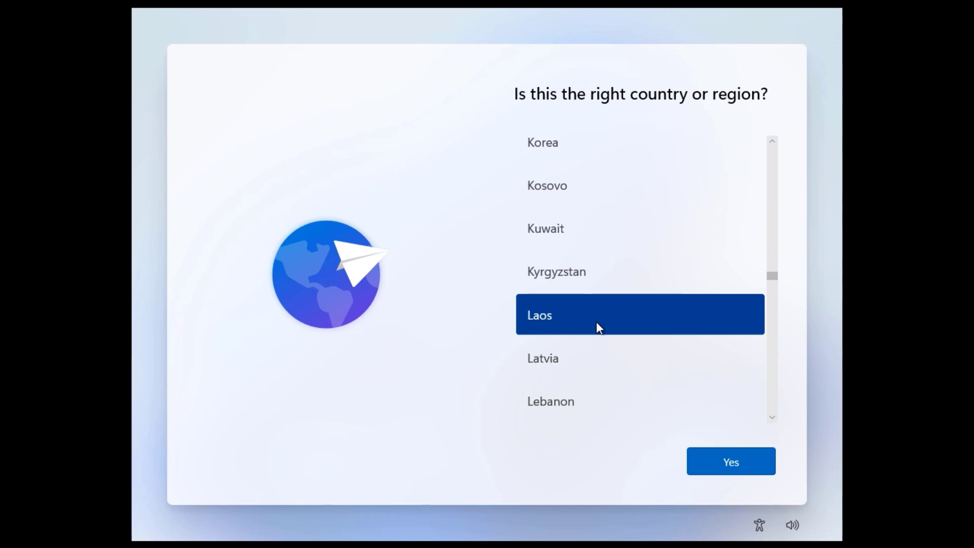
click(771, 462)
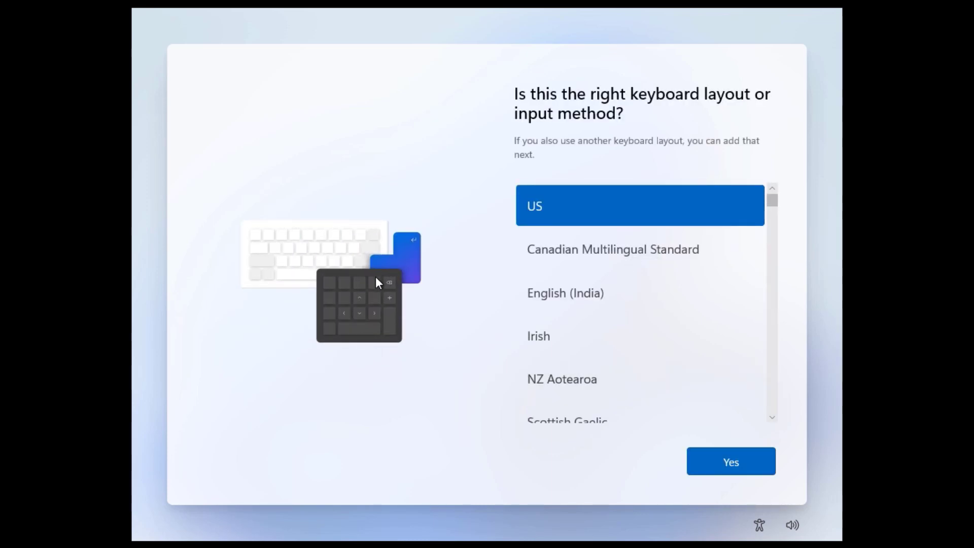
Step: Keep US as the only keyboard layout and set up the device for personal use
click(765, 467)
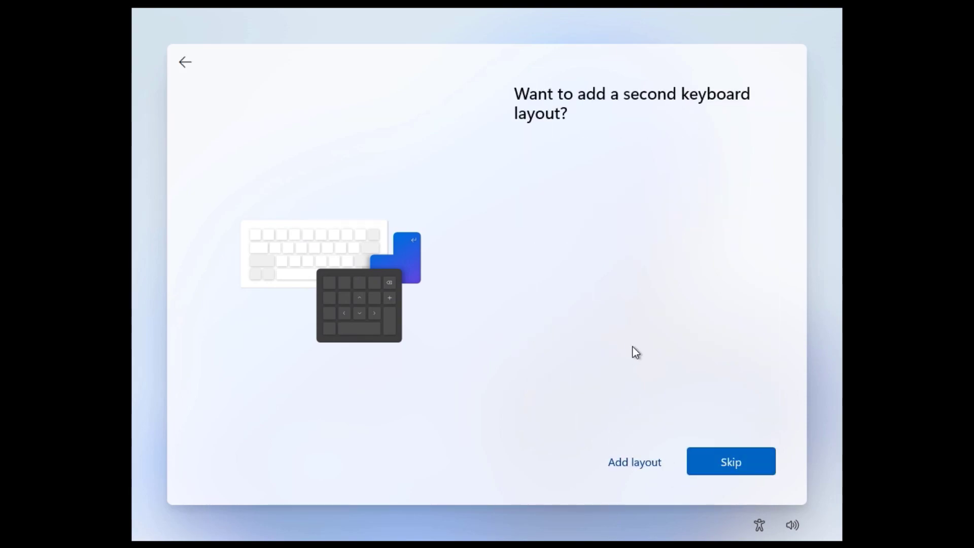
click(756, 463)
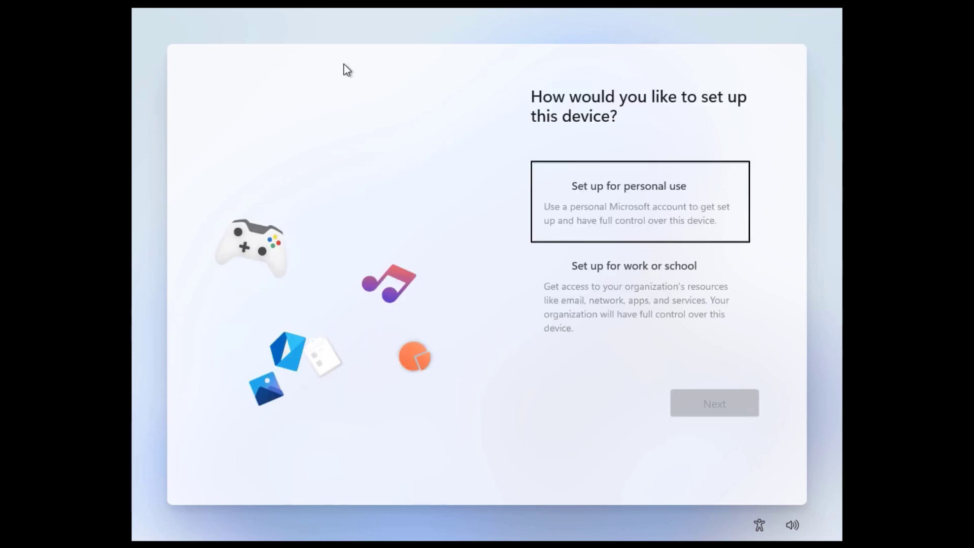
click(640, 213)
click(719, 409)
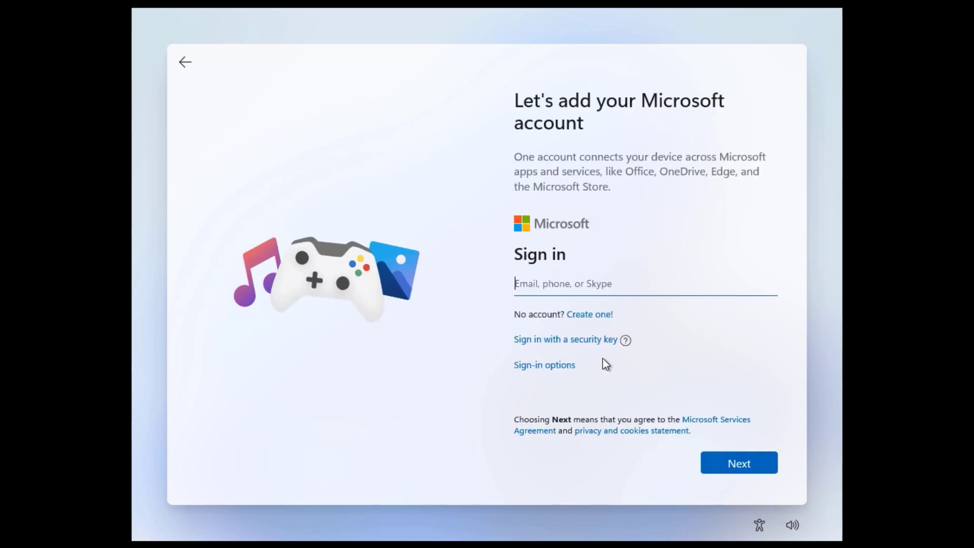
click(729, 464)
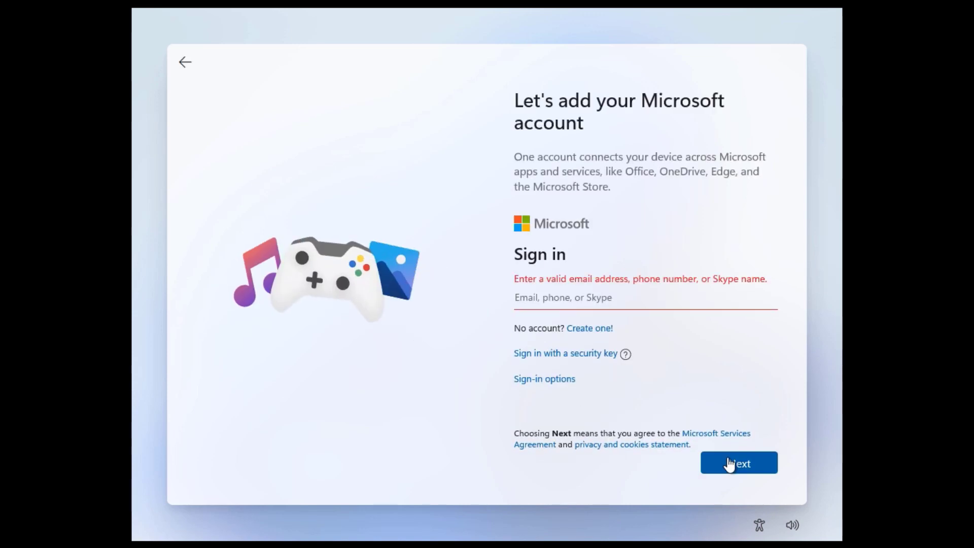
click(588, 328)
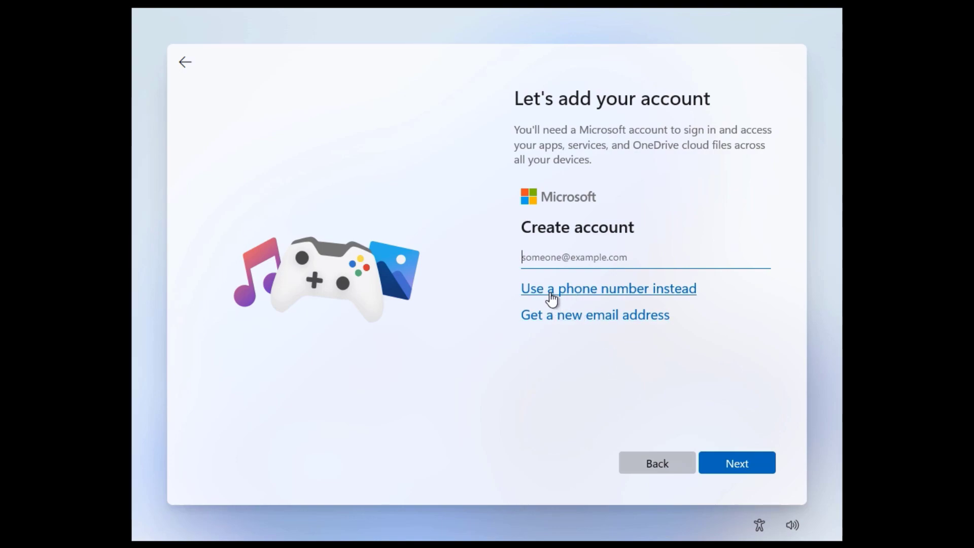
click(661, 463)
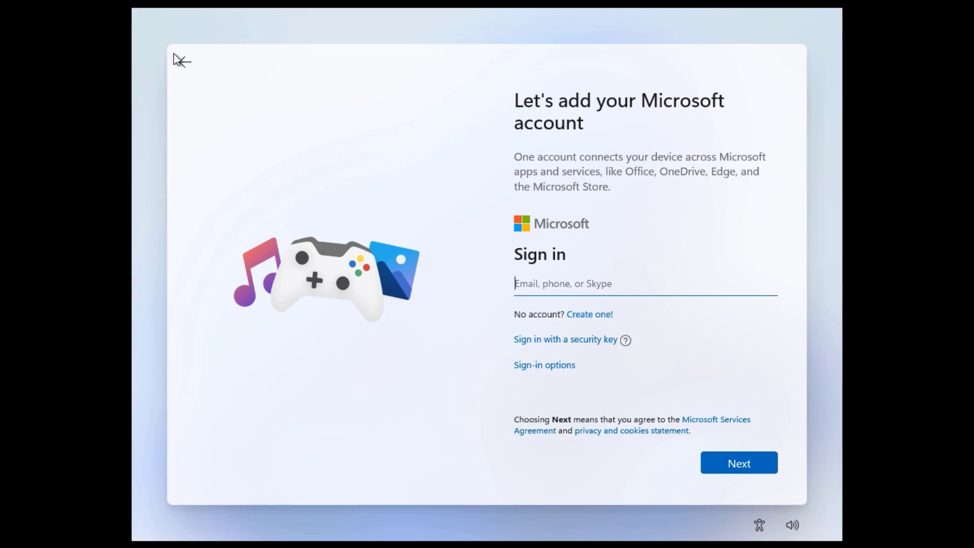
Step: Choose an offline account from the sign-in options and continue with the limited experience
click(551, 365)
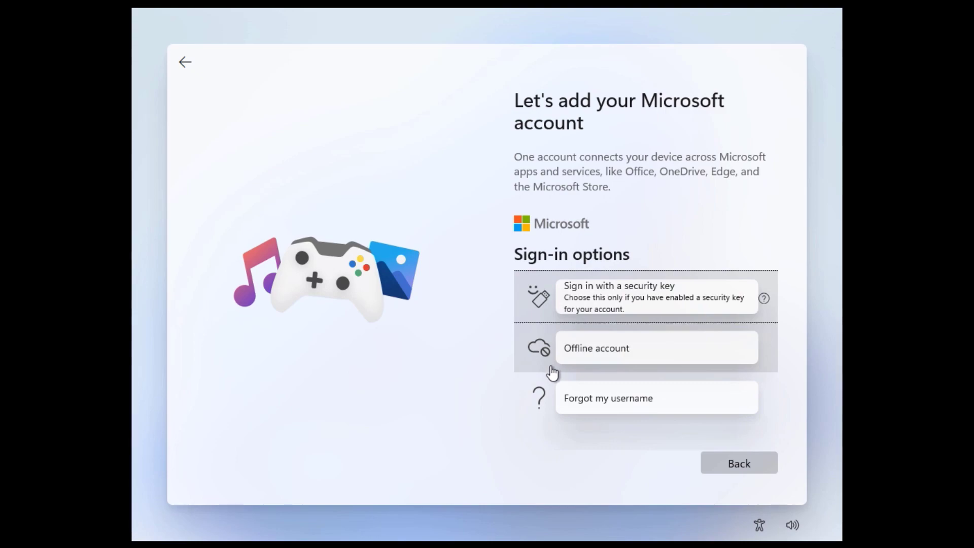
click(593, 353)
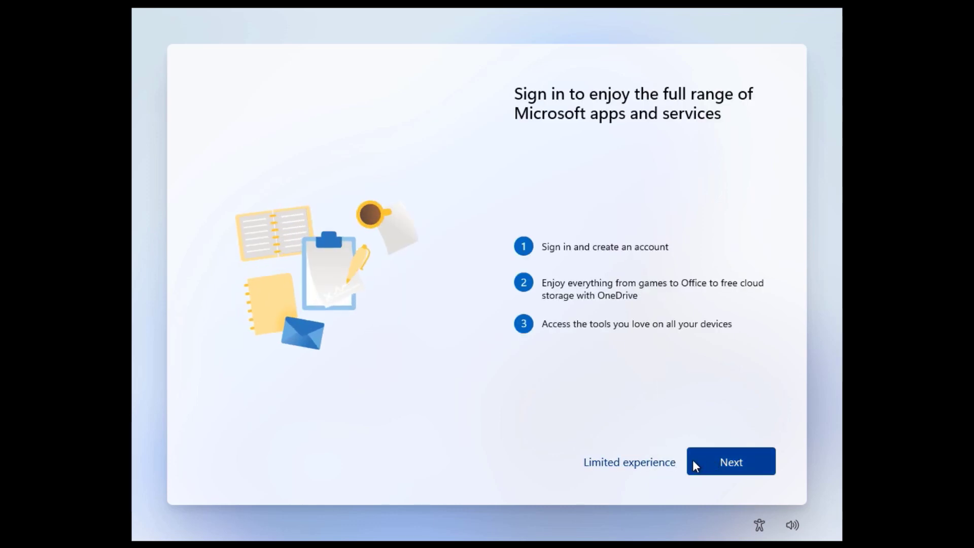
click(662, 463)
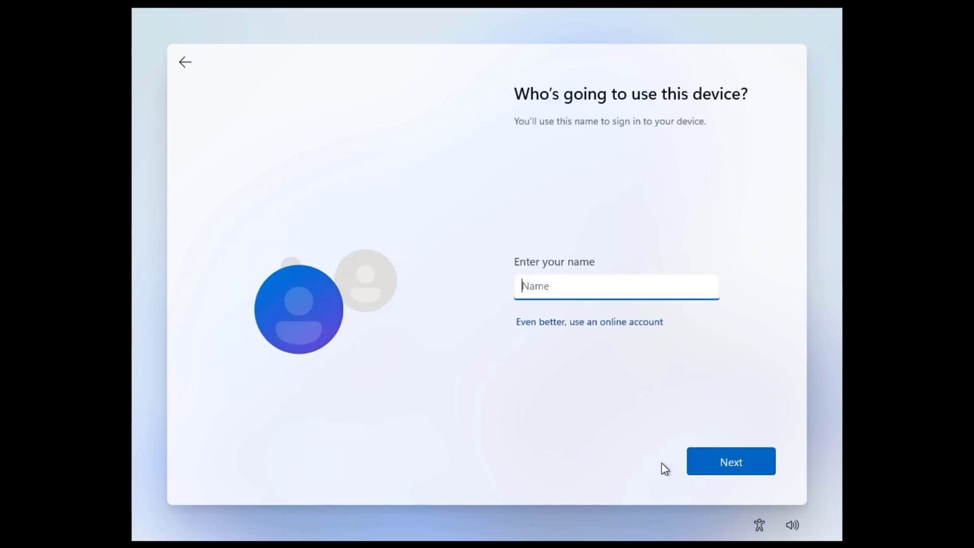
Step: Name the device's local user Acer and accept the default privacy settings
text(Ace)
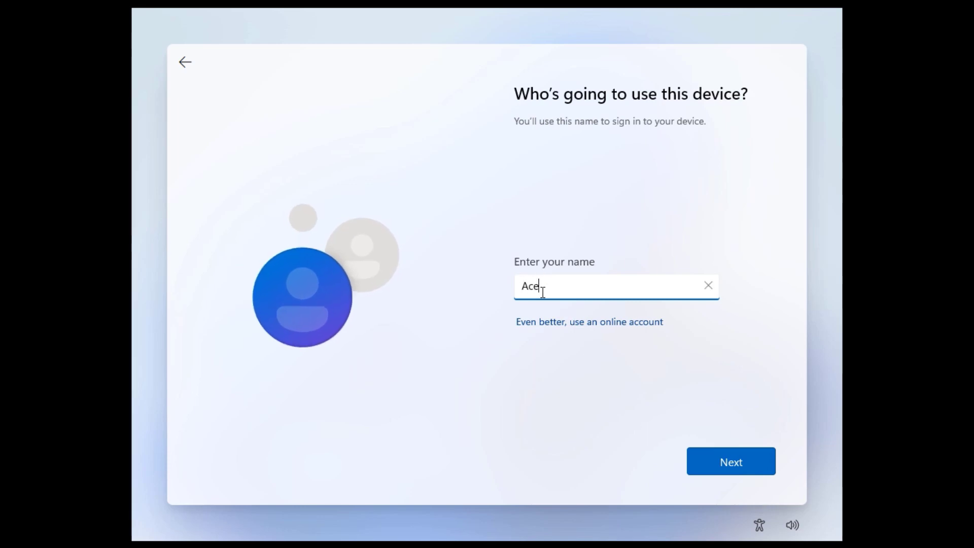
text(r)
click(717, 461)
click(702, 460)
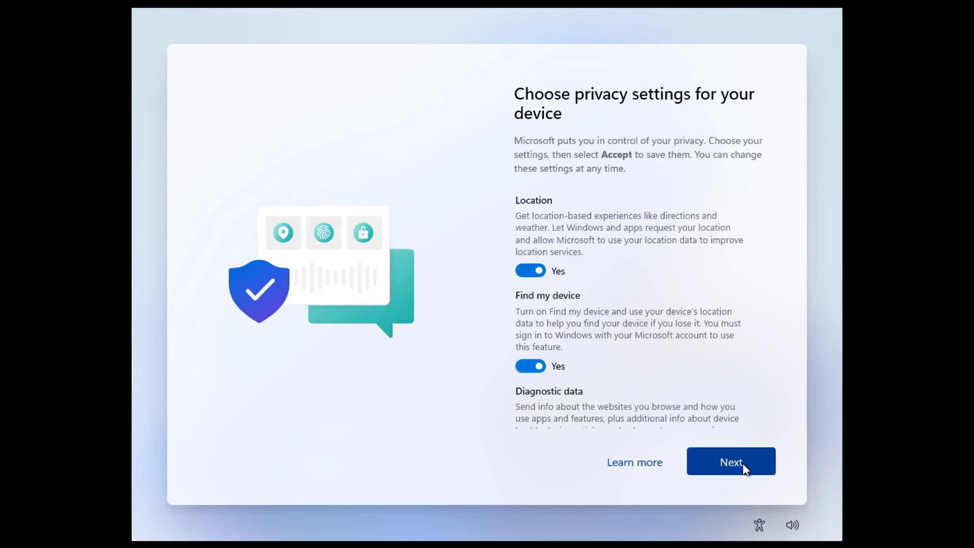
drag(768, 228, 788, 384)
click(761, 454)
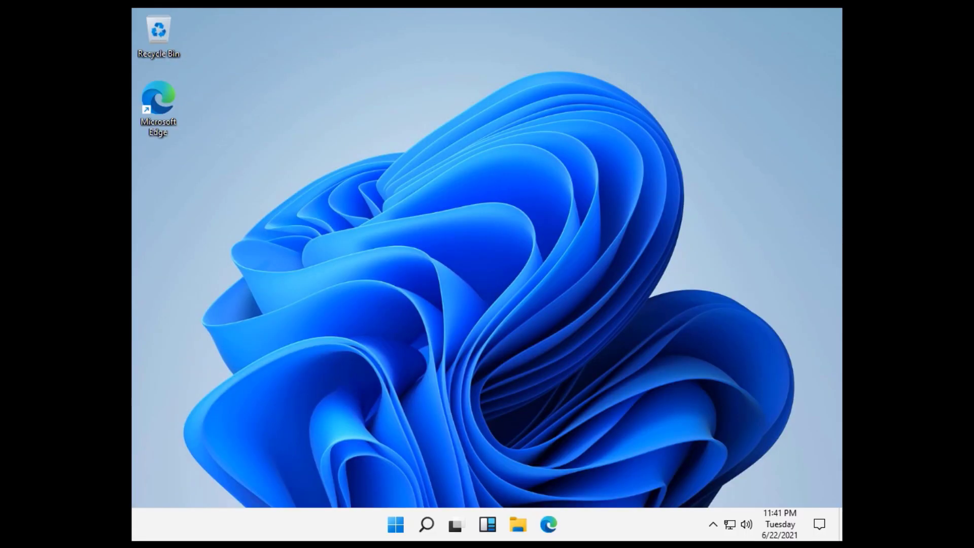
Step: Open and close the Start menu, and dismiss the display driver notification
key(super)
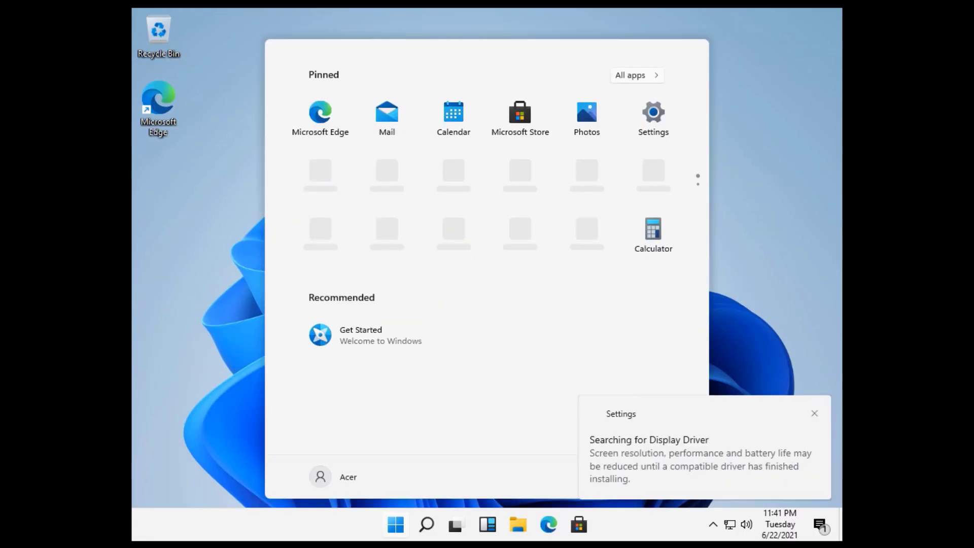
click(781, 344)
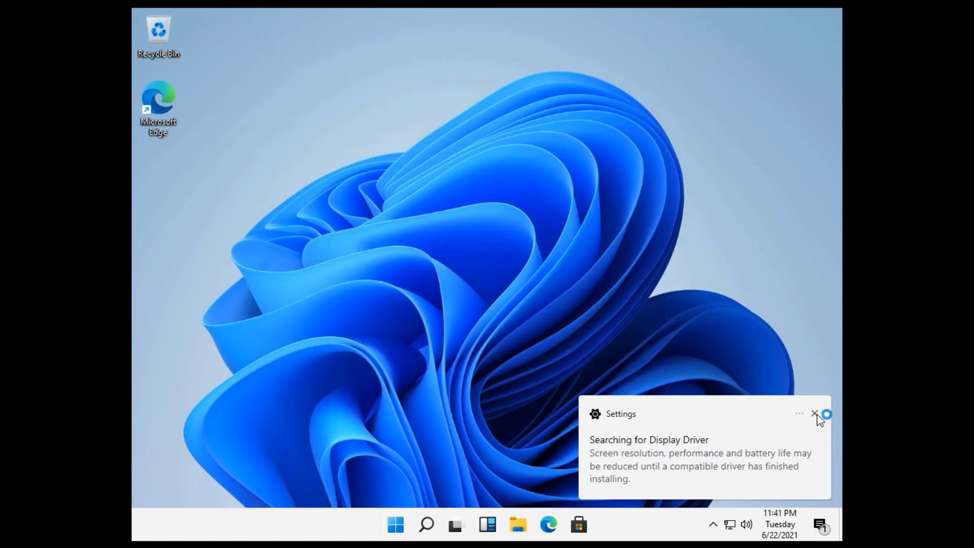
click(815, 413)
Step: Open Settings from the Start menu, look through its categories down to Update & Security, and close it
click(404, 525)
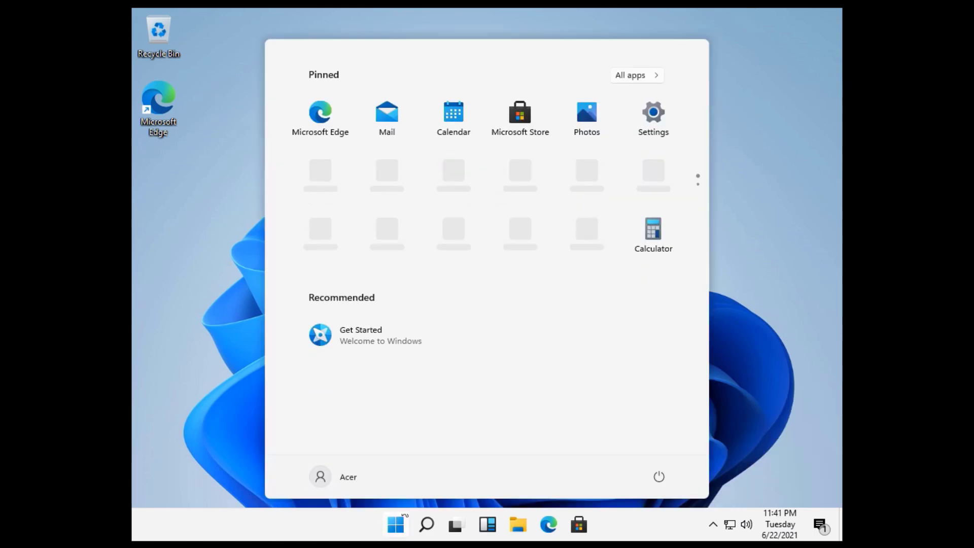
click(664, 476)
click(607, 391)
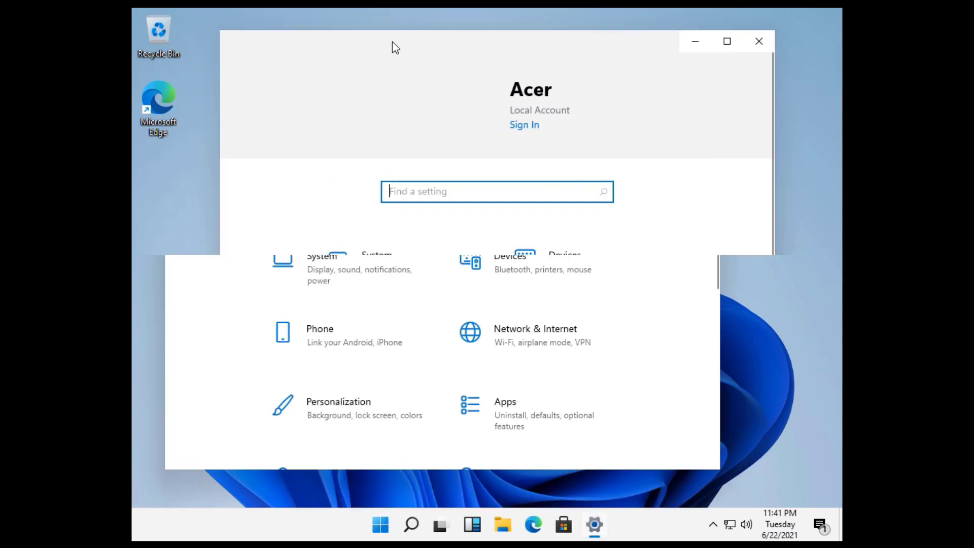
scroll(525, 275, down, 5)
scroll(525, 275, down, 2)
click(462, 383)
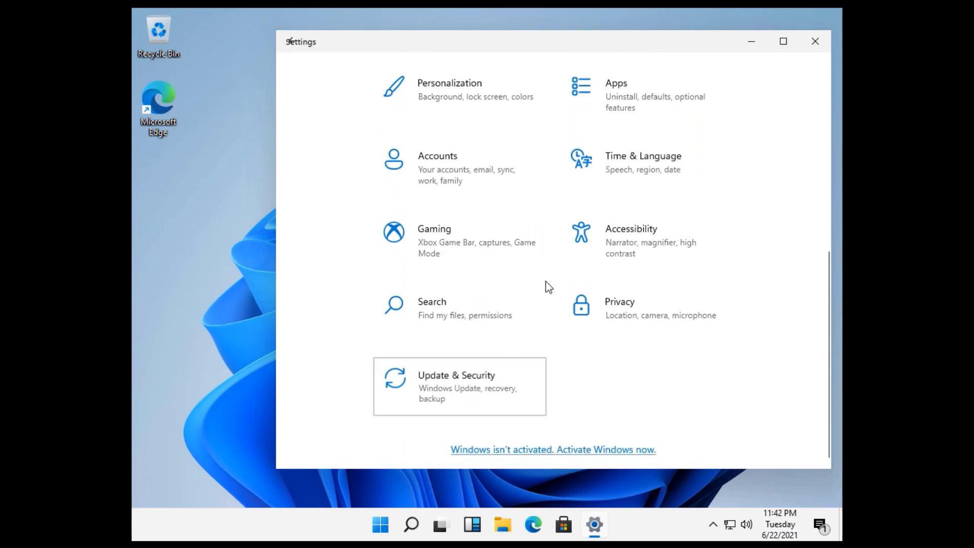
scroll(570, 228, down, 3)
scroll(570, 229, up, 3)
click(815, 41)
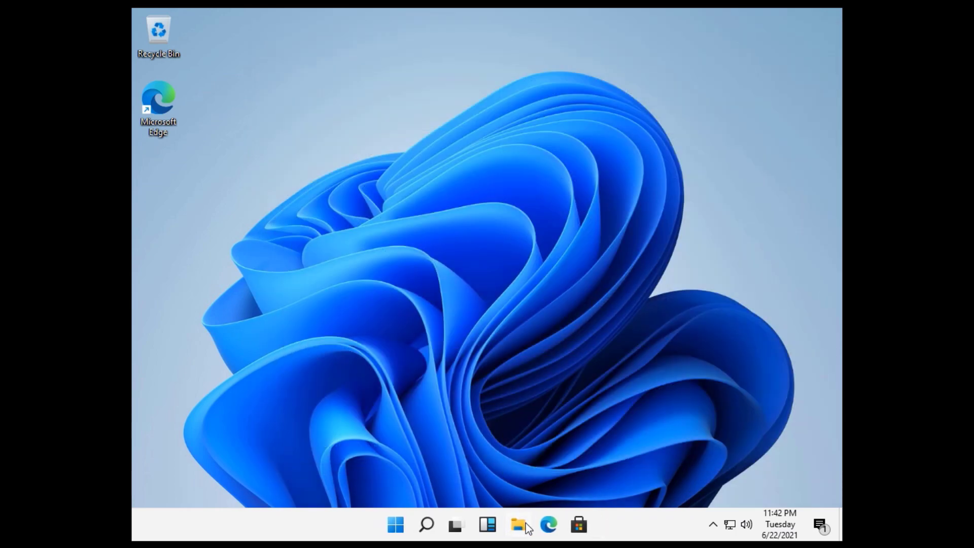
Step: Examine the folders and drives of This PC in File Explorer, and open the Start menu
key(super+e)
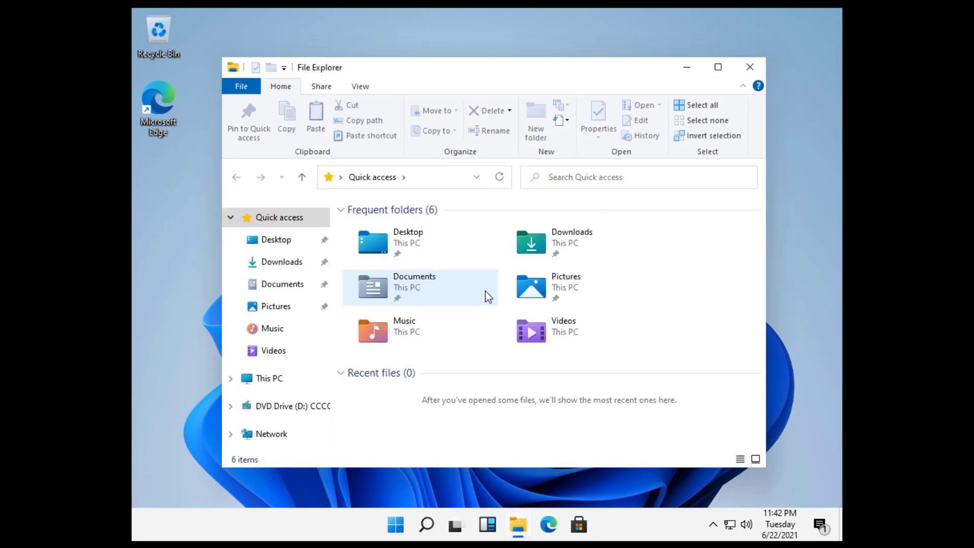
click(293, 378)
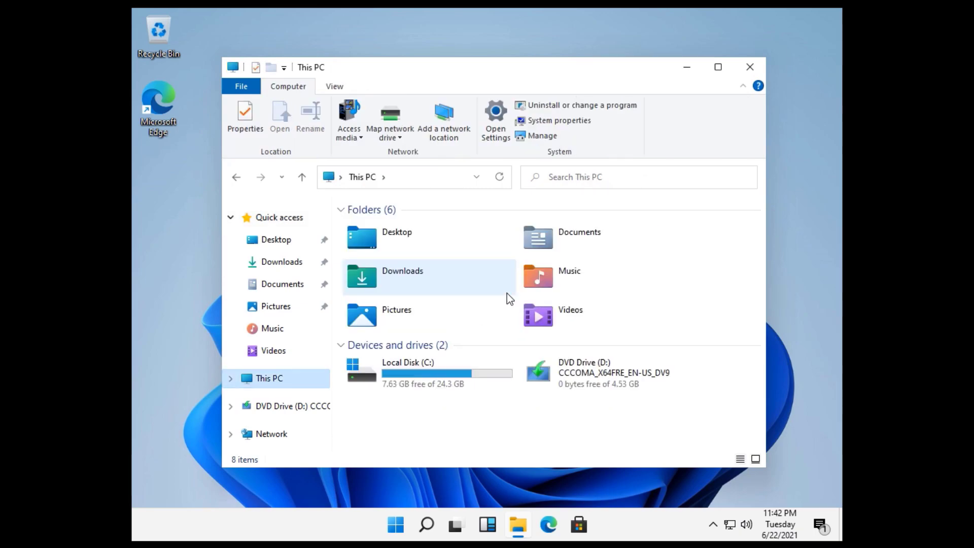
key(super)
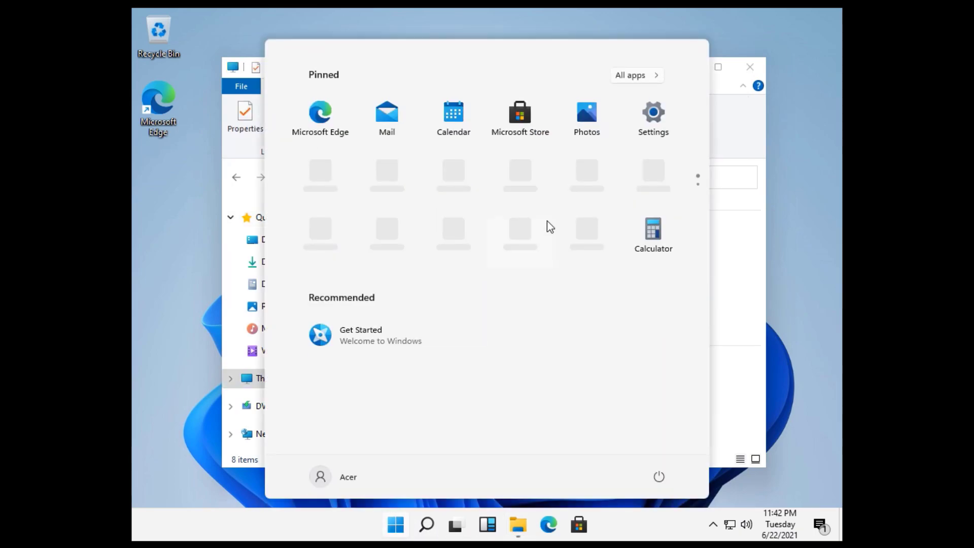
Step: Look through the list of all installed apps, return to the pinned apps, and close the Start menu
click(642, 75)
scroll(344, 332, down, 15)
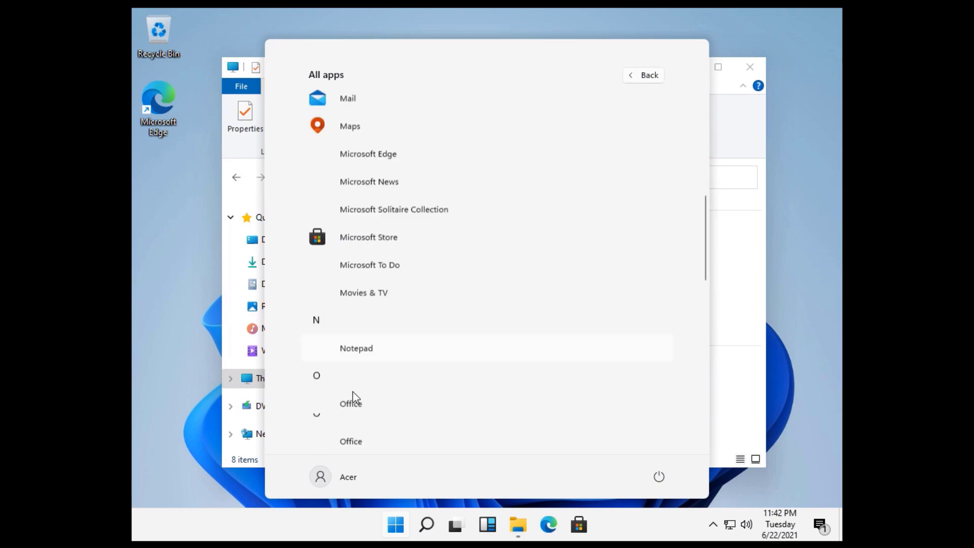
click(646, 77)
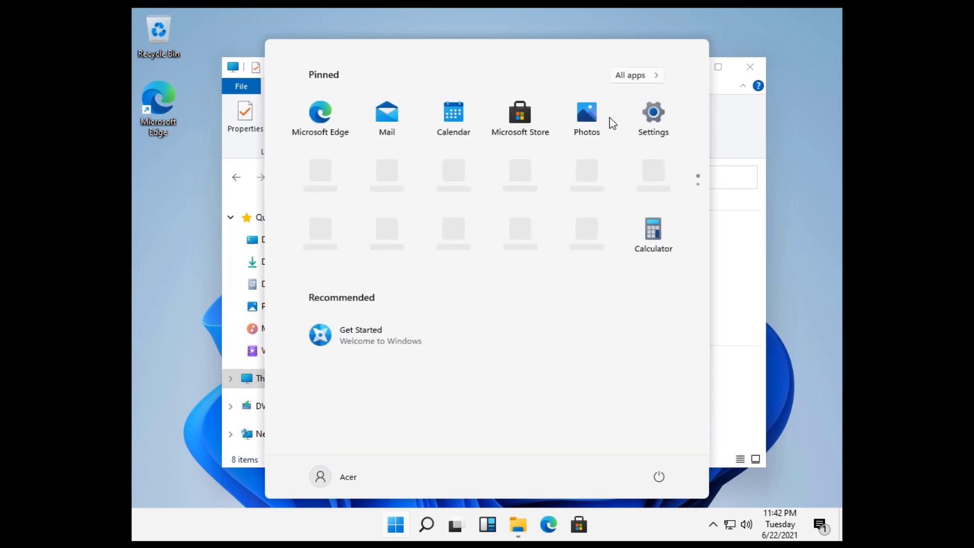
click(781, 342)
Step: Open Windows Security, look over its protection areas down to Protection history, and close it
click(714, 526)
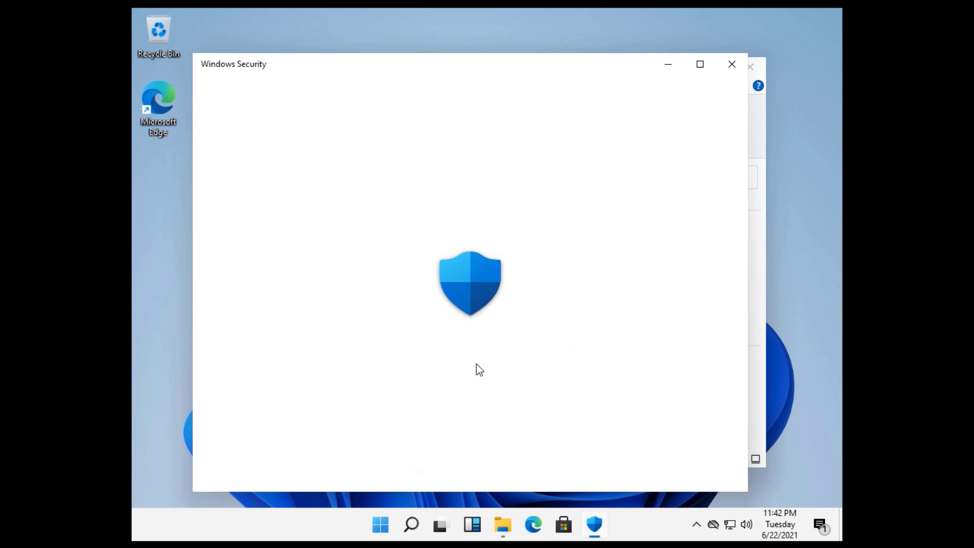
scroll(459, 363, down, 2)
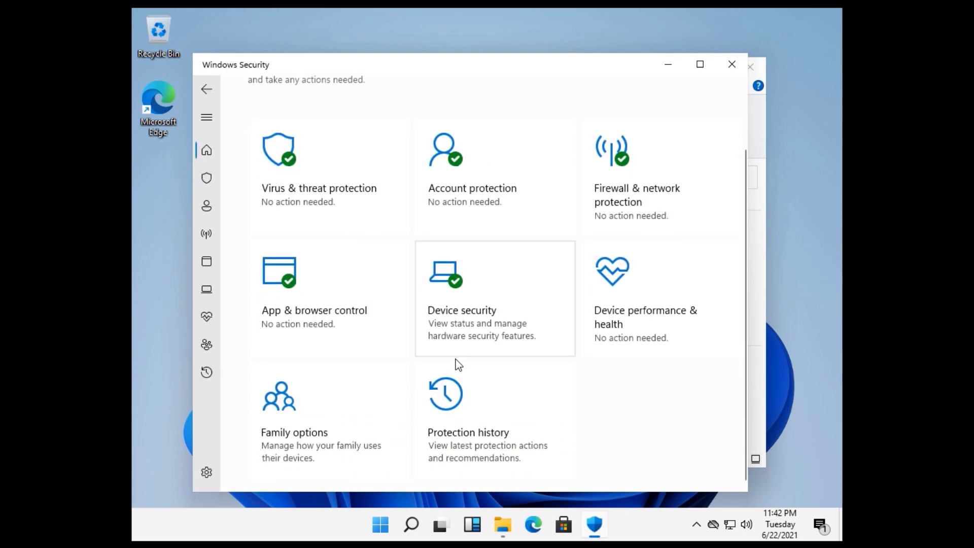
click(732, 64)
Step: Maximize the This PC window and restore it to its smaller size
double_click(455, 59)
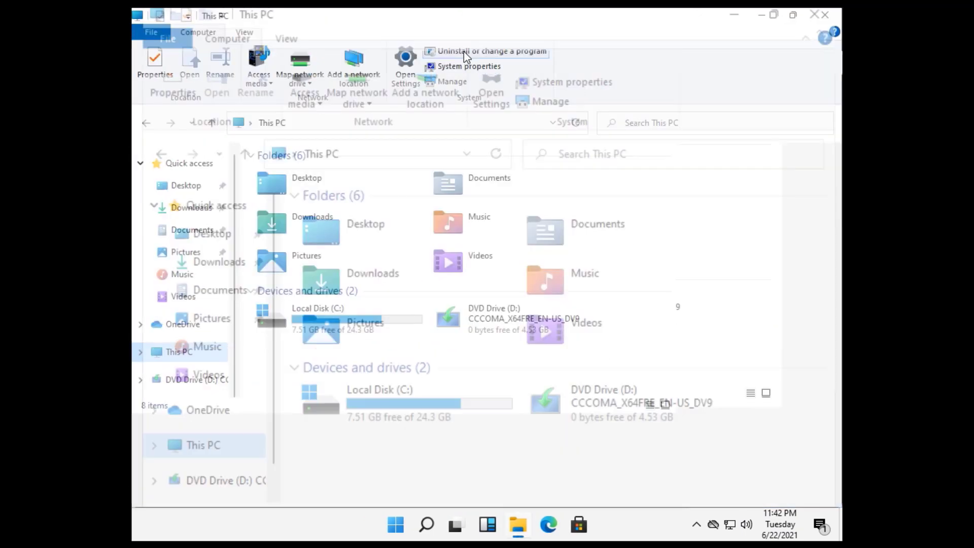
double_click(458, 15)
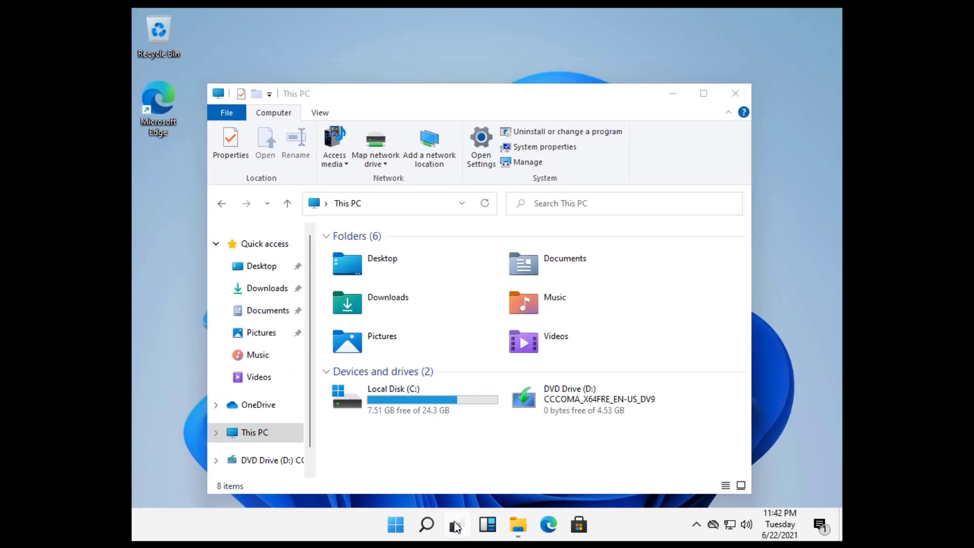
Step: Add a second virtual desktop, then return to Desktop 1 and close the This PC window
click(455, 526)
click(528, 472)
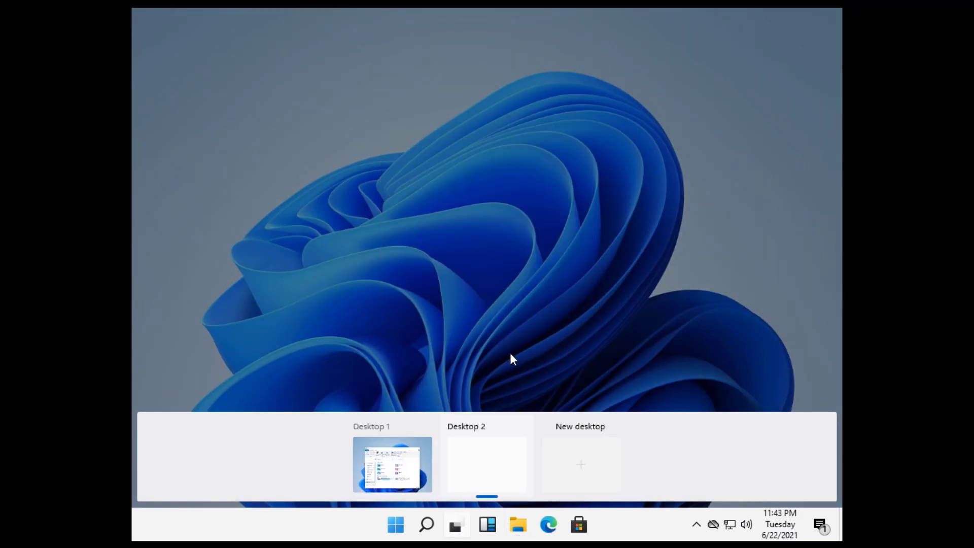
click(424, 468)
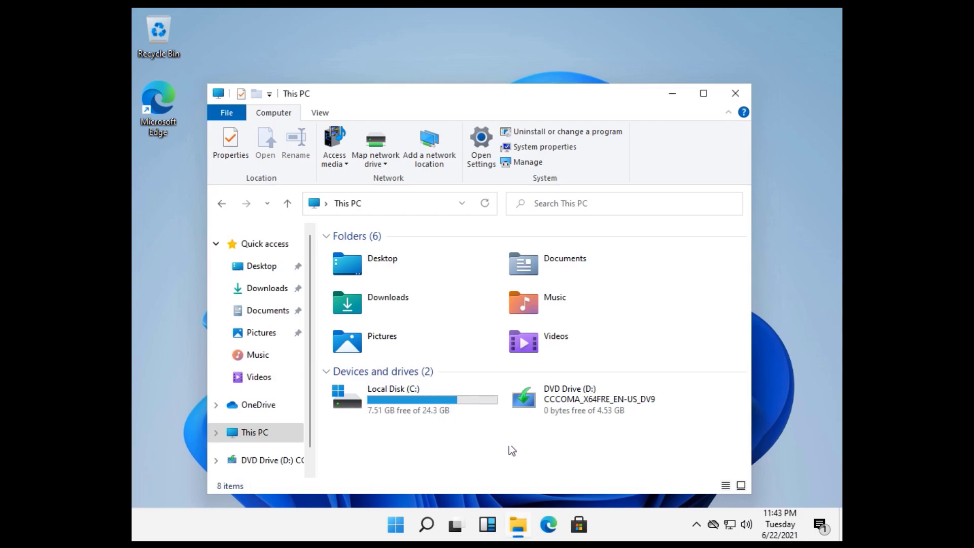
click(735, 93)
Step: Search Windows for "about" and close the search
key(super+s)
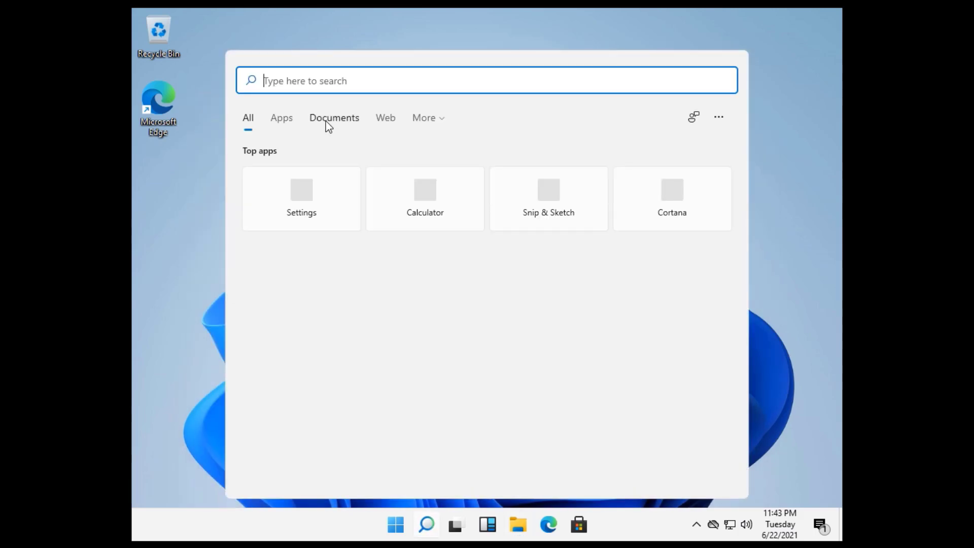
text(about)
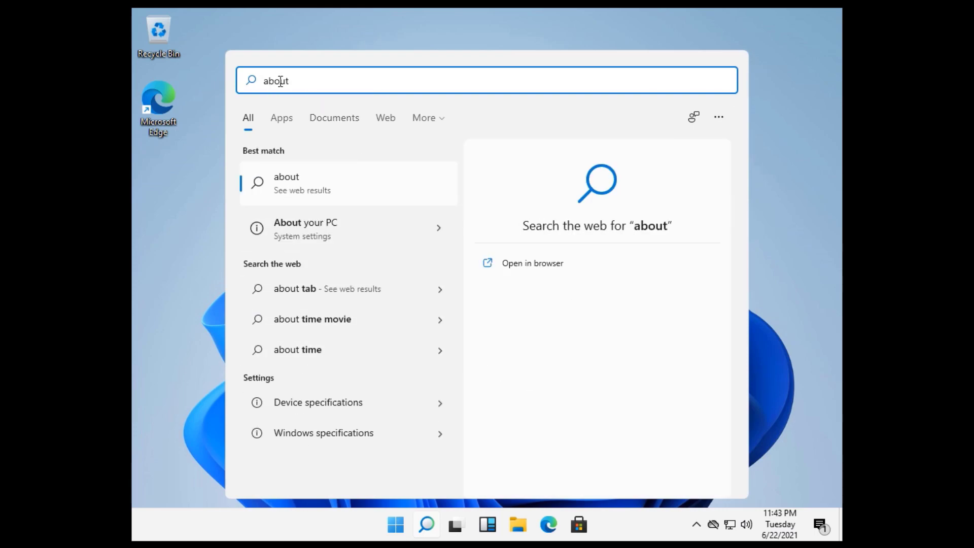
key(Escape)
Step: Open the About page of the System settings and dismiss the default location notification
click(396, 525)
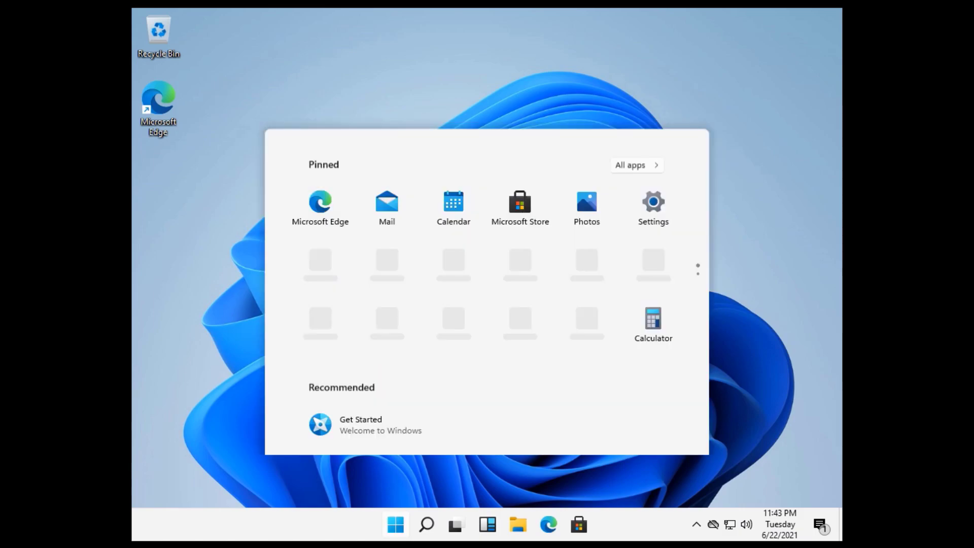
click(652, 104)
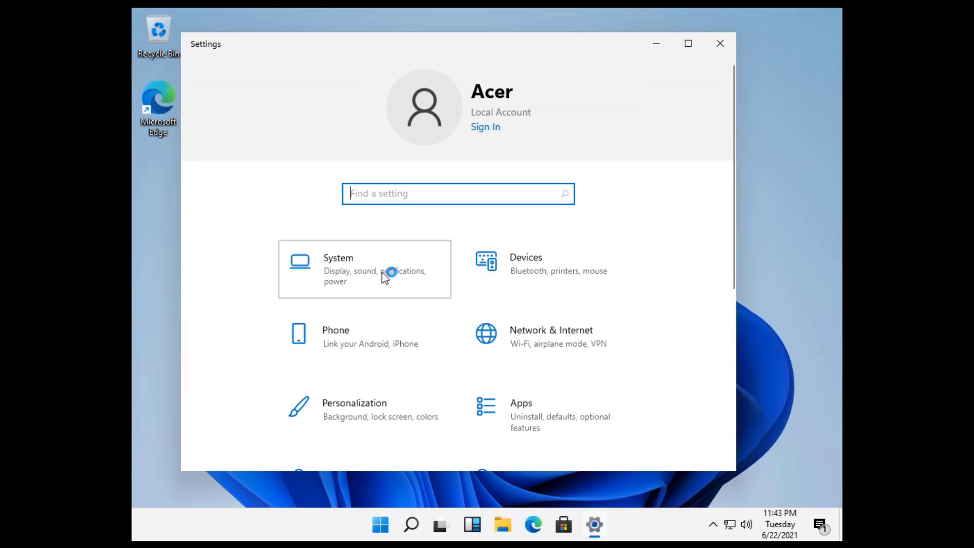
click(384, 274)
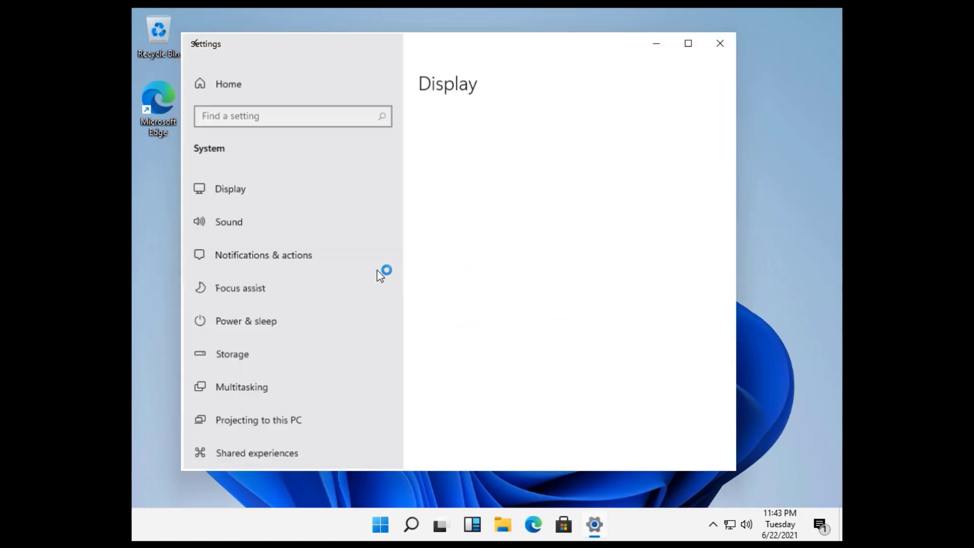
scroll(290, 285, down, 5)
click(249, 398)
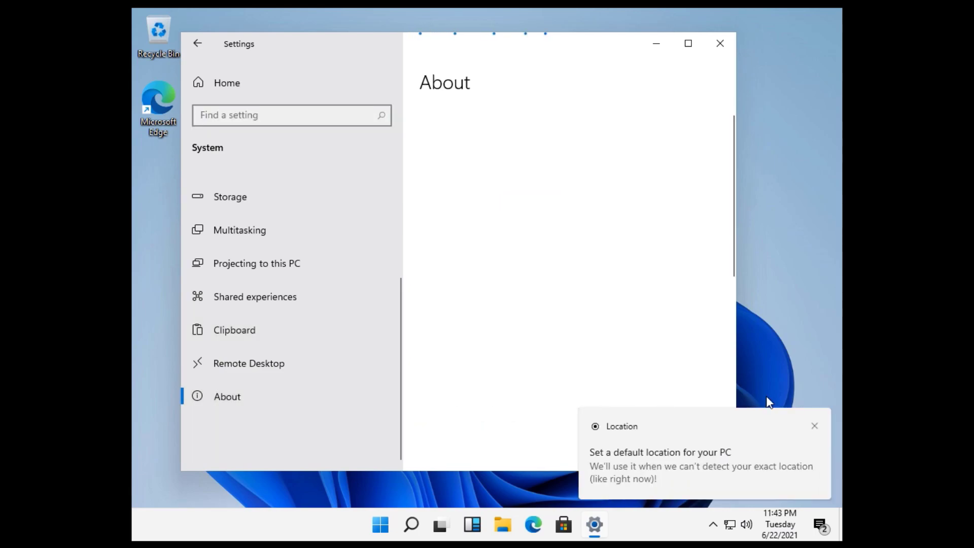
click(815, 426)
Step: Examine the Windows specifications on the About page, including the edition, version and OS build
scroll(560, 258, down, 7)
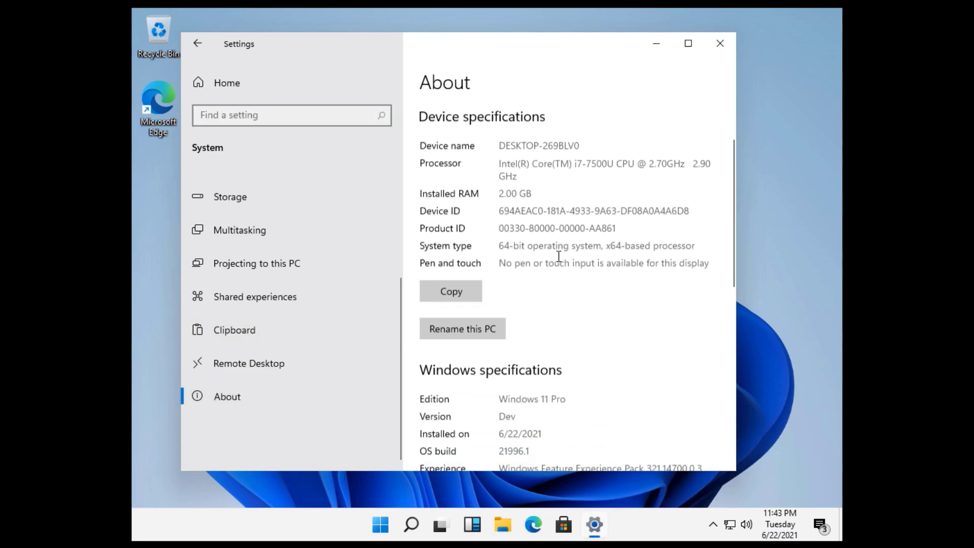
drag(568, 141, 510, 177)
click(624, 145)
click(616, 190)
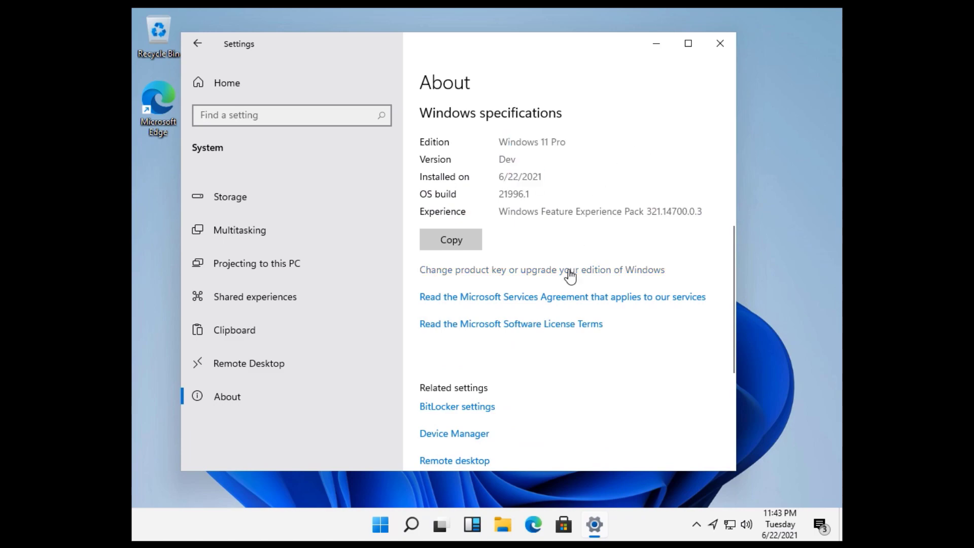